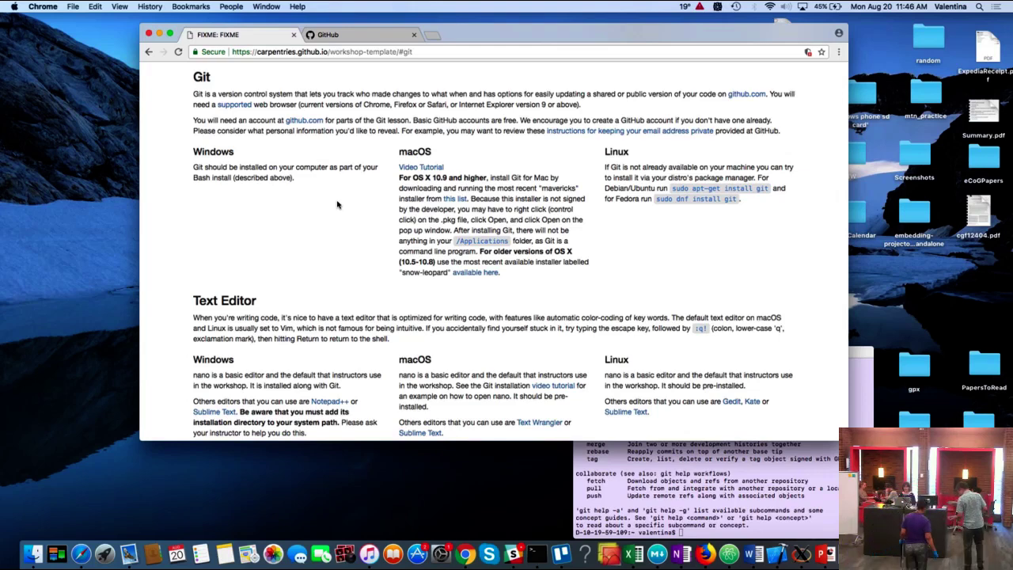
- Bring up the GitHub home page, then magnify the page and widen the browser window across the screen
{"action": "left_click", "coordinate": [343, 37]}
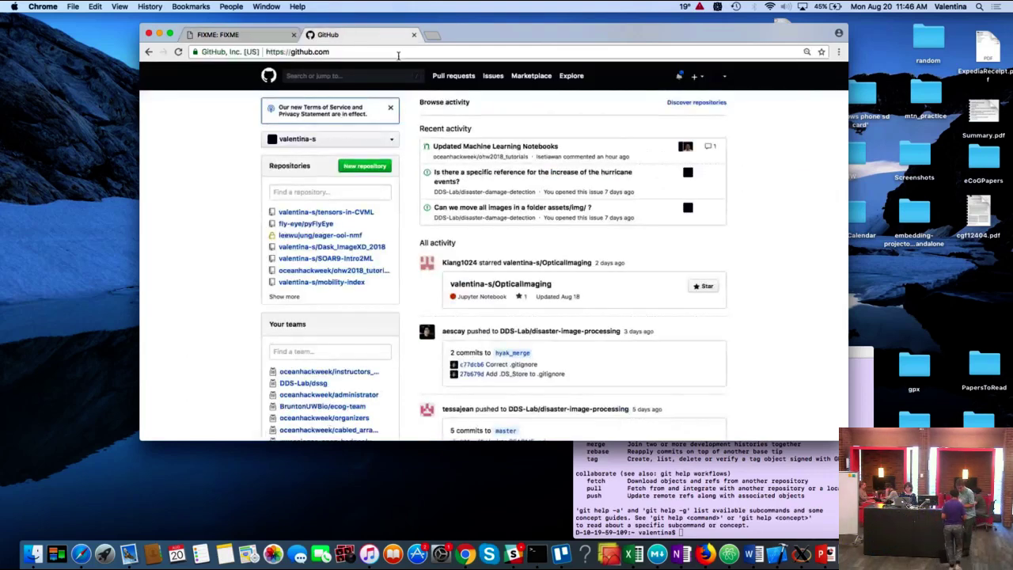
{"action": "scroll", "coordinate": [542, 250], "scroll_direction": "down", "scroll_amount": 1}
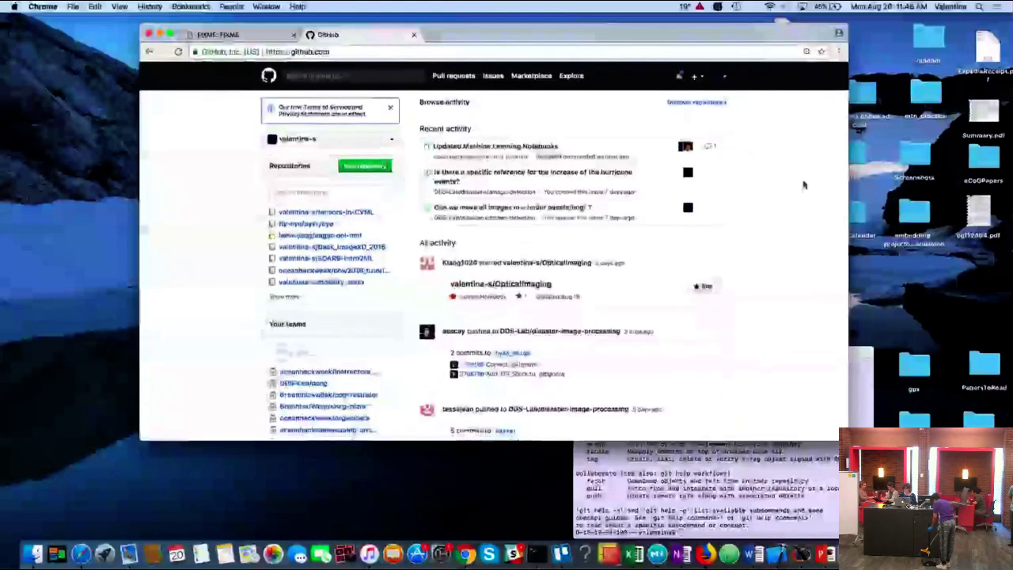
{"action": "left_click", "coordinate": [697, 77]}
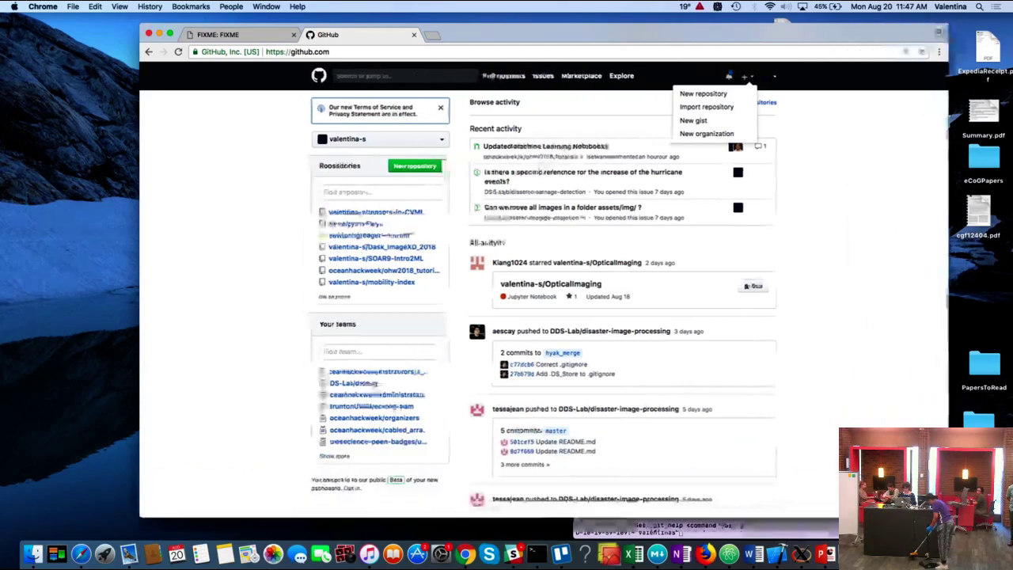
{"action": "key", "text": "super+equal"}
{"action": "key", "text": "super+equal"}
{"action": "key", "text": "super+equal"}
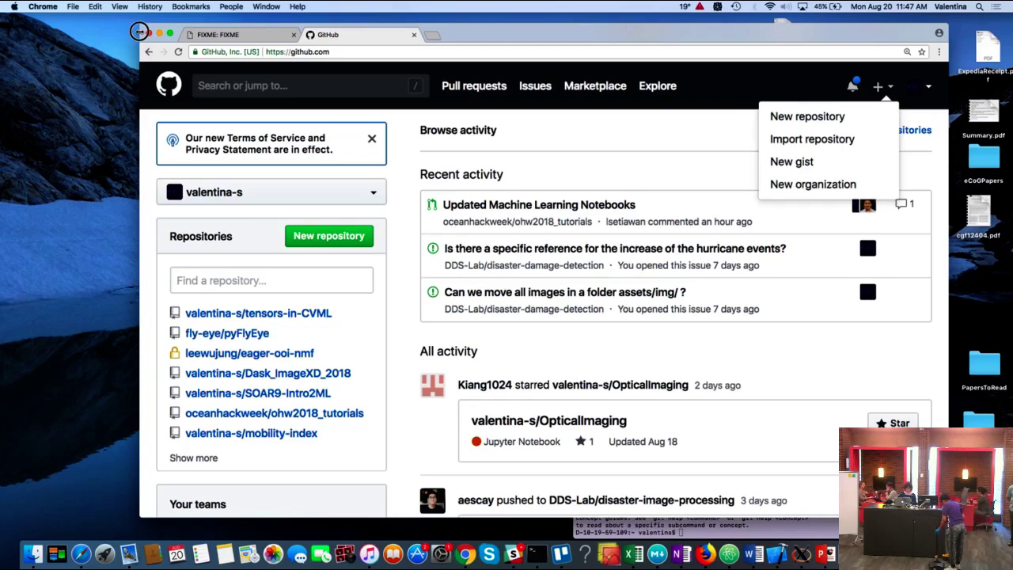
{"action": "left_click_drag", "start_coordinate": [138, 32], "coordinate": [0, 31]}
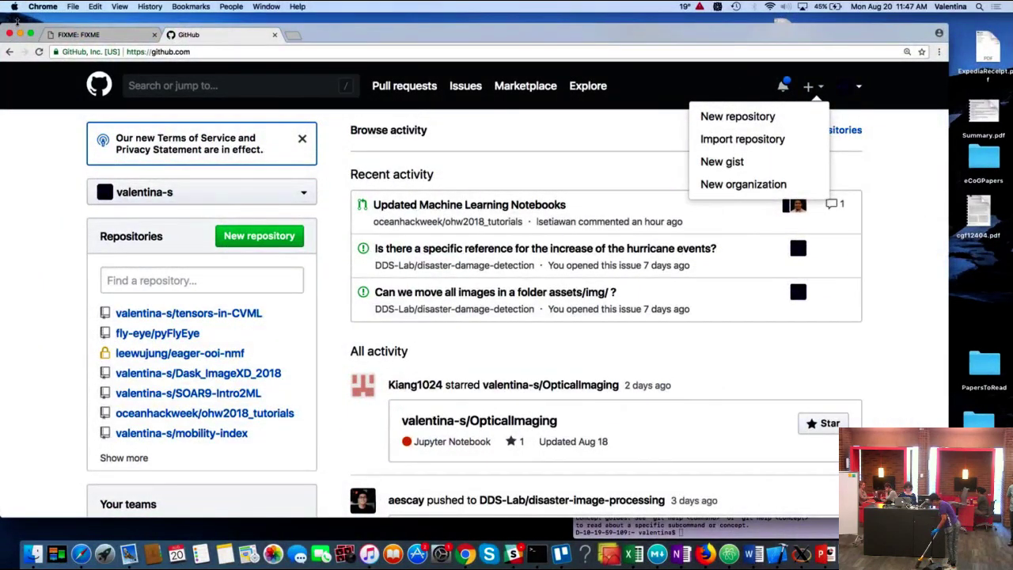
{"action": "left_click_drag", "start_coordinate": [15, 22], "coordinate": [16, 12]}
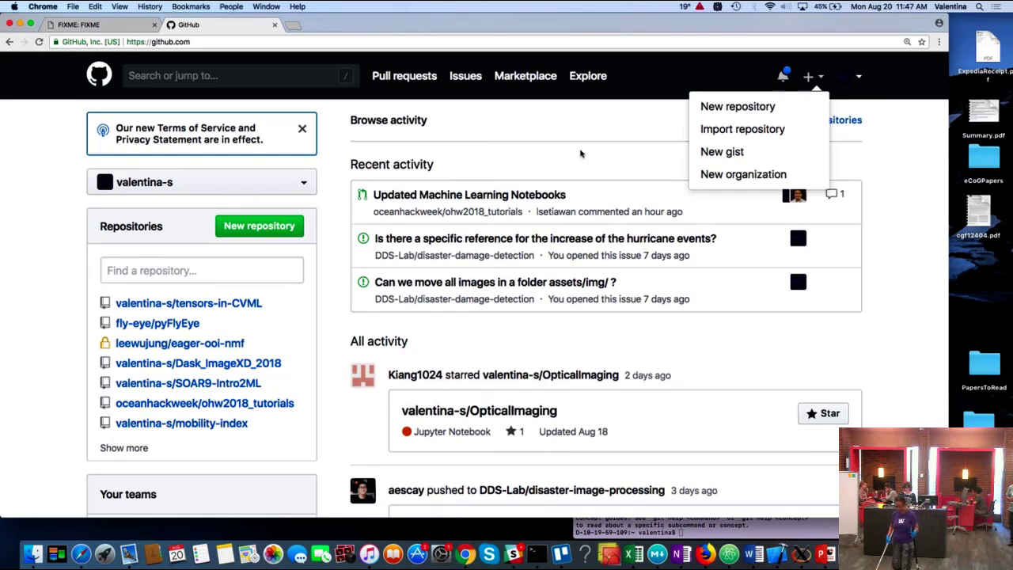
{"action": "left_click", "coordinate": [748, 106]}
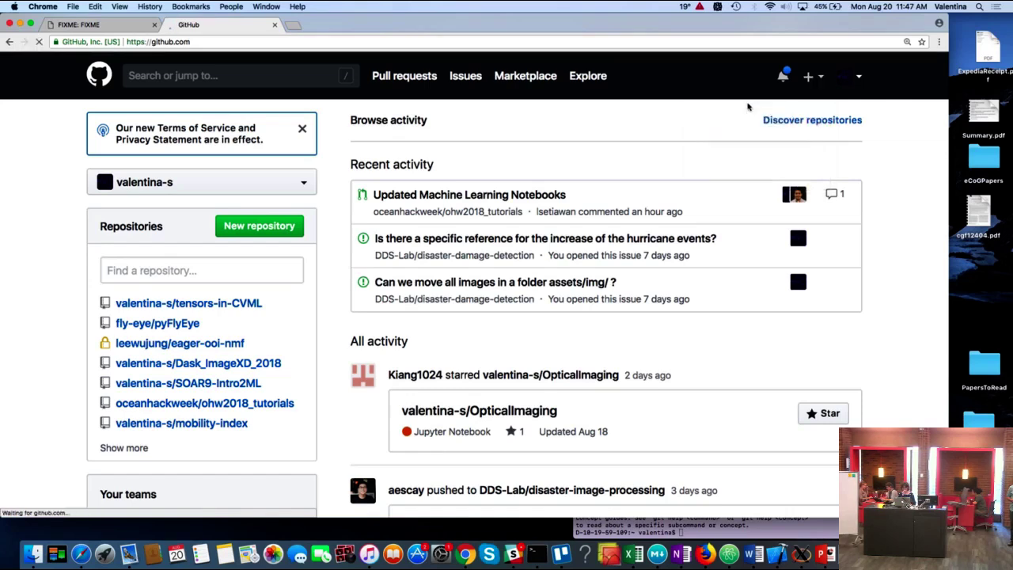
{"action": "left_click", "coordinate": [813, 76]}
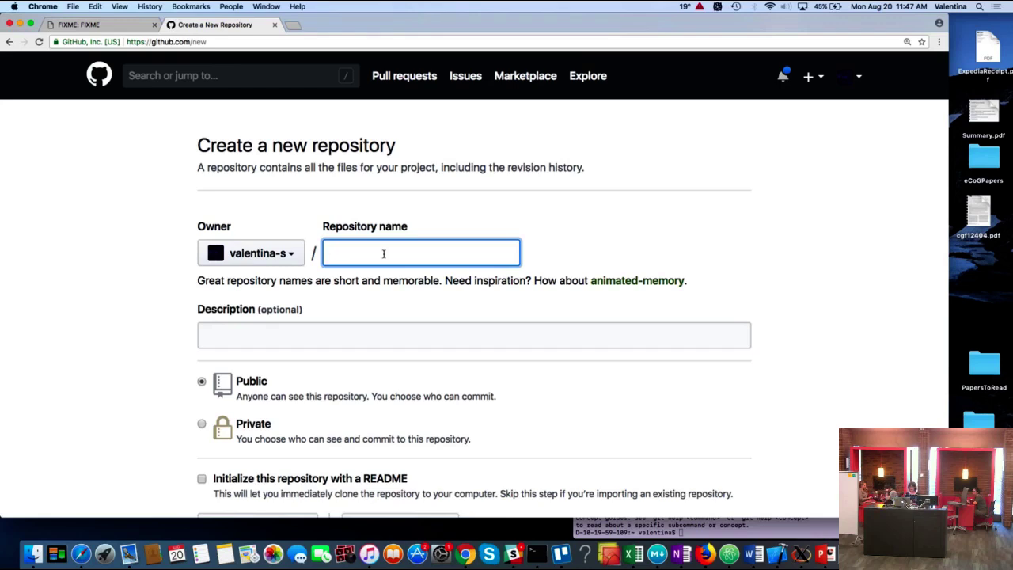
{"action": "type", "text": "och"}
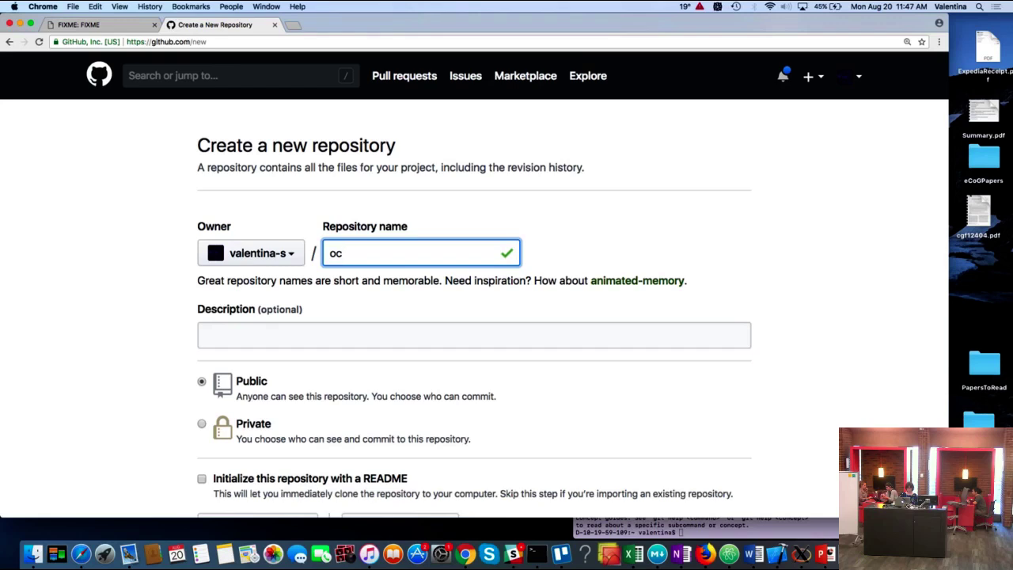
{"action": "key", "text": "BackSpace"}
{"action": "type", "text": "hw"}
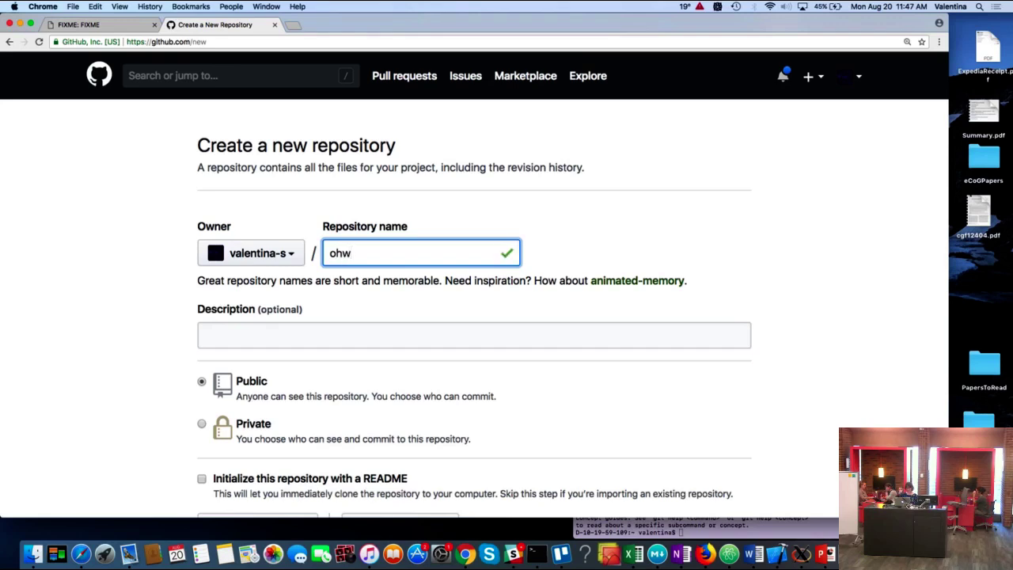
{"action": "type", "text": "_git_"}
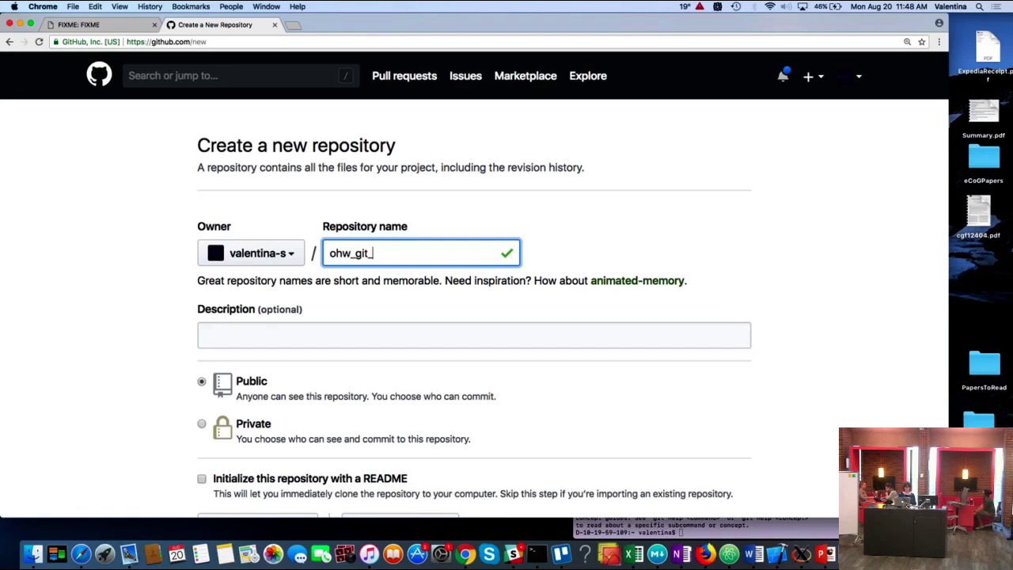
{"action": "type", "text": "vms"}
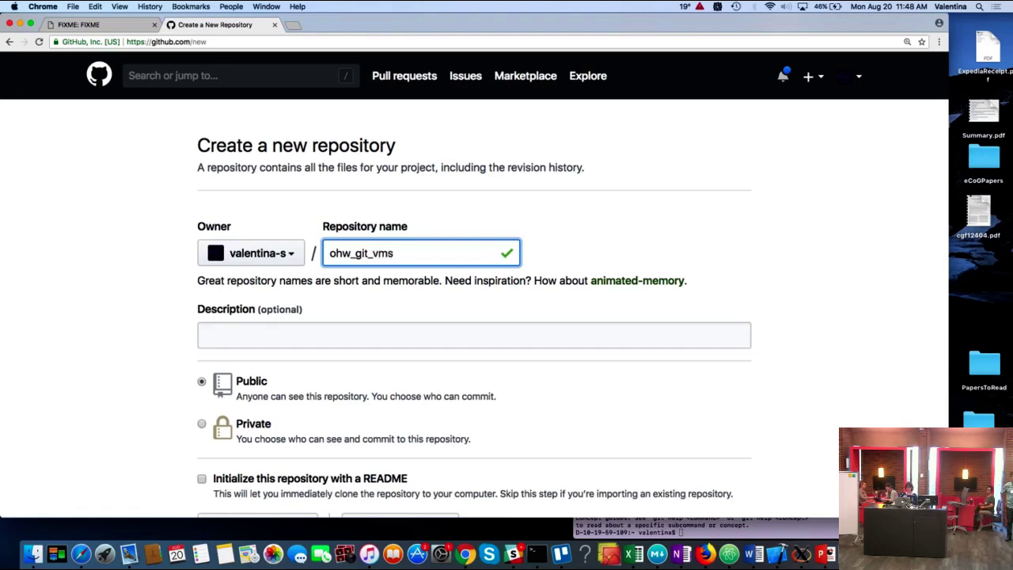
{"action": "scroll", "coordinate": [537, 257], "scroll_direction": "down", "scroll_amount": 1}
{"action": "scroll", "coordinate": [537, 258], "scroll_direction": "down", "scroll_amount": 3}
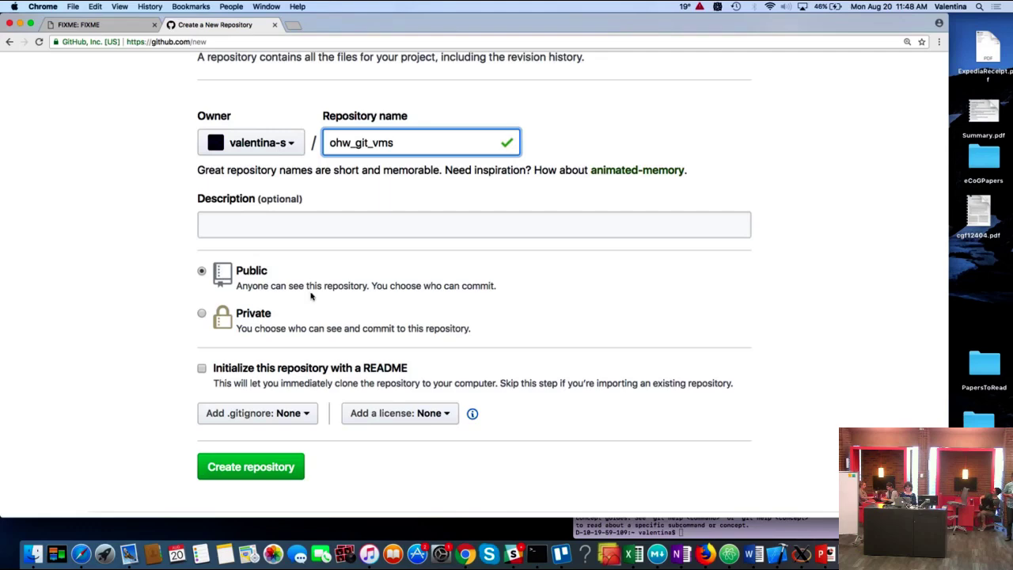
{"action": "scroll", "coordinate": [339, 336], "scroll_direction": "down", "scroll_amount": 3}
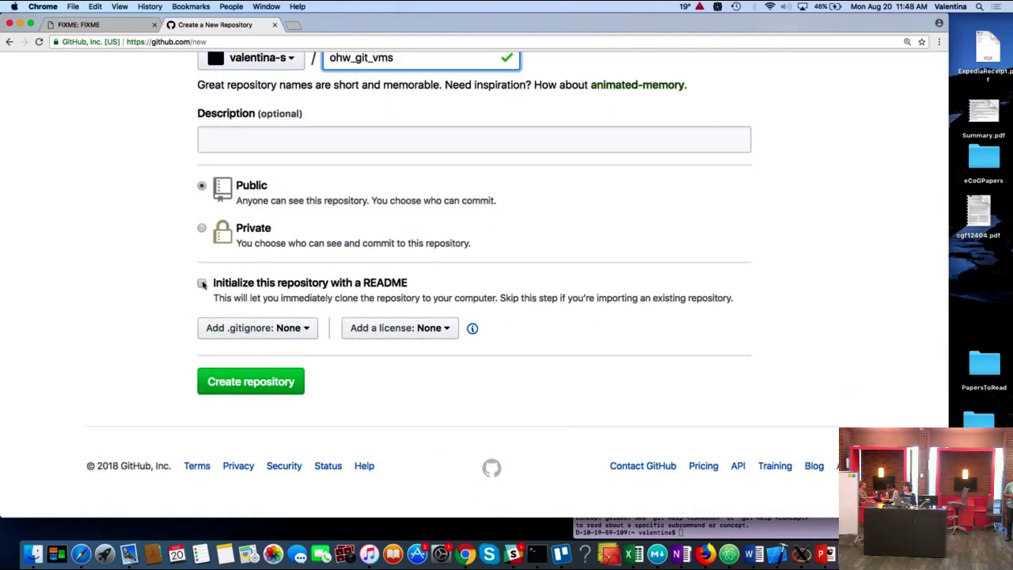
{"action": "left_click", "coordinate": [203, 284]}
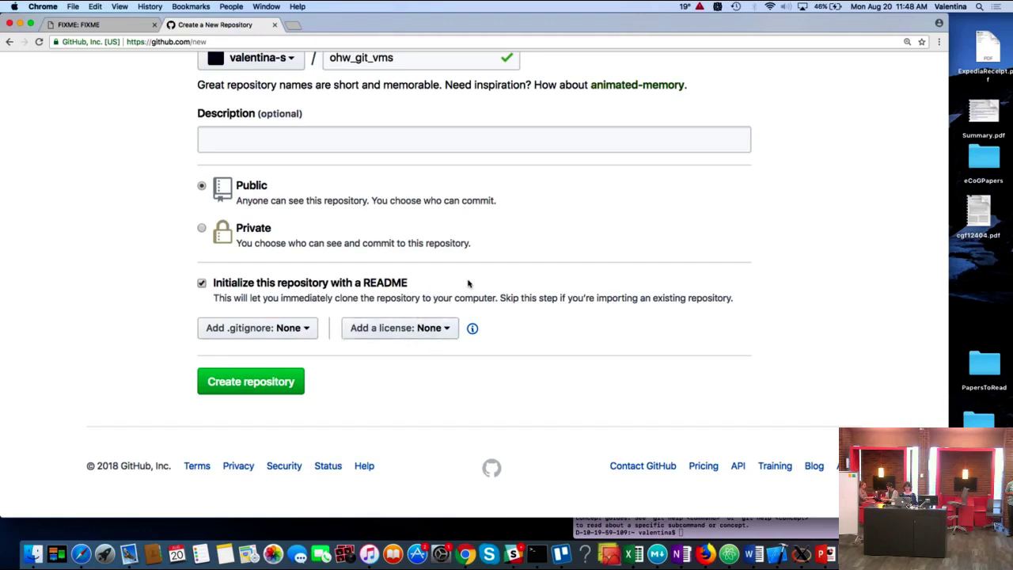
{"action": "scroll", "coordinate": [529, 278], "scroll_direction": "up", "scroll_amount": 2}
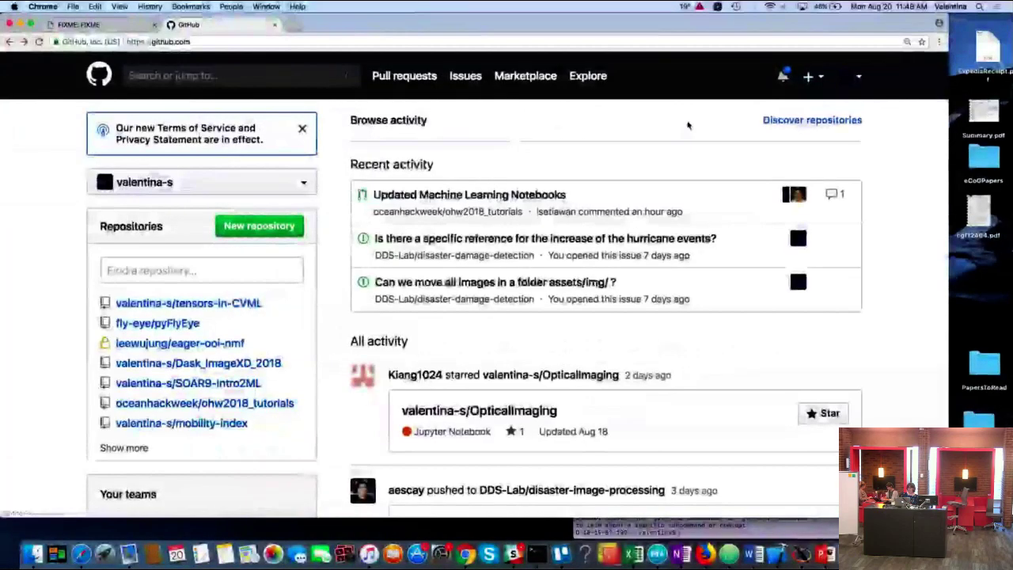
- Create a new public repository named ohw_git_vms, initialized with a README
{"action": "left_click", "coordinate": [812, 78]}
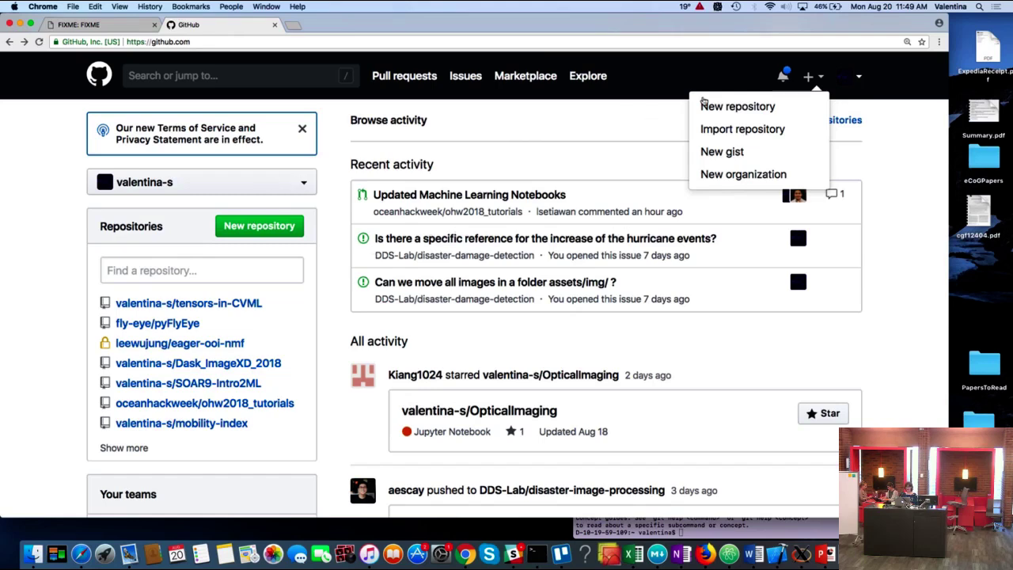
{"action": "left_click", "coordinate": [749, 107]}
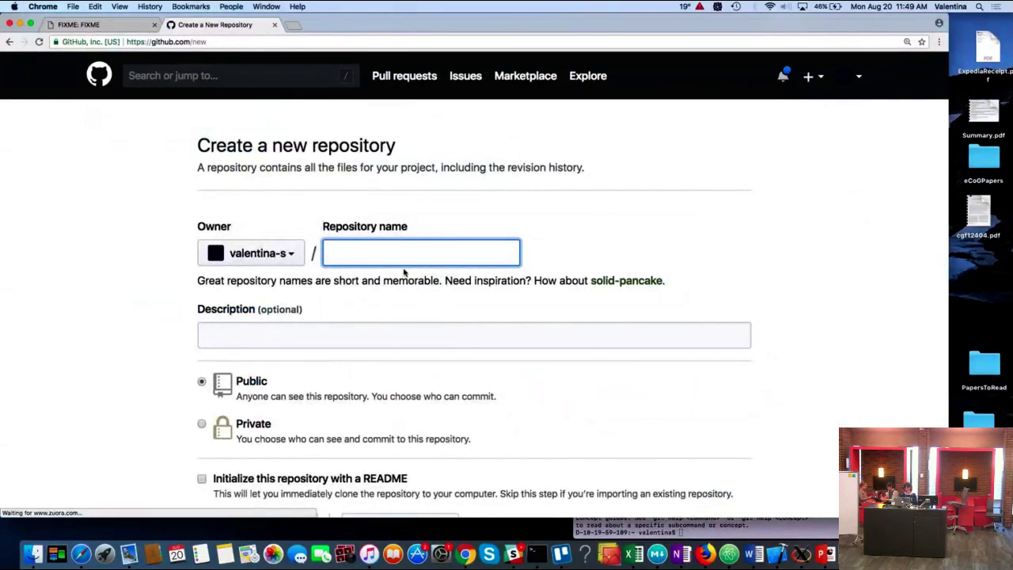
{"action": "type", "text": "o"}
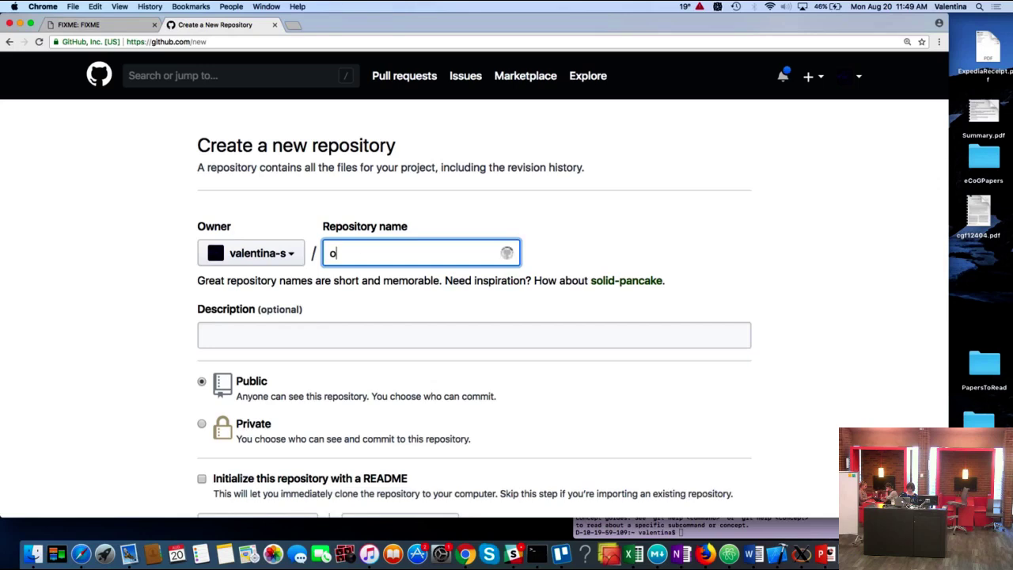
{"action": "type", "text": "hw_git_vms"}
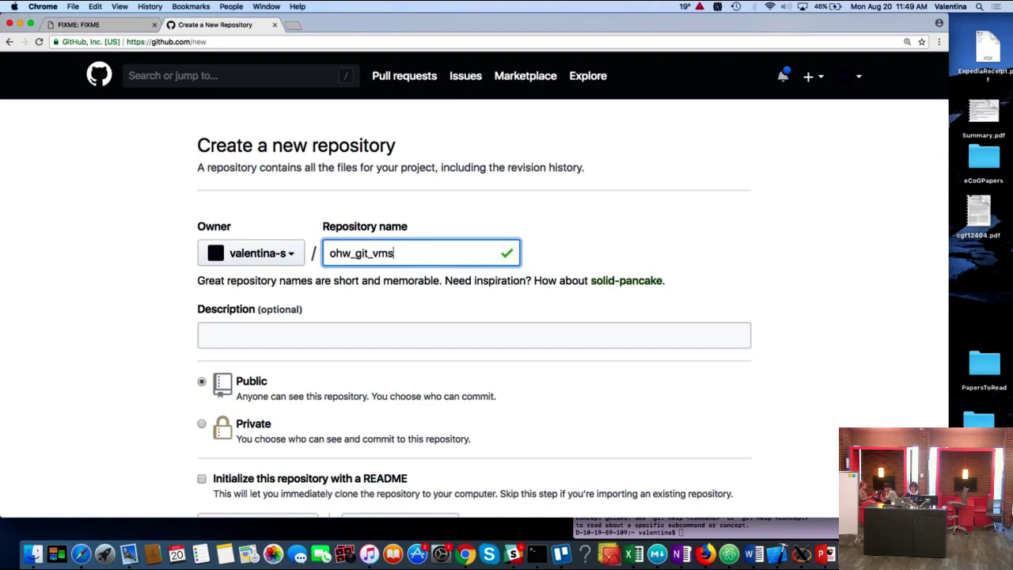
{"action": "scroll", "coordinate": [201, 391], "scroll_direction": "down", "scroll_amount": 3}
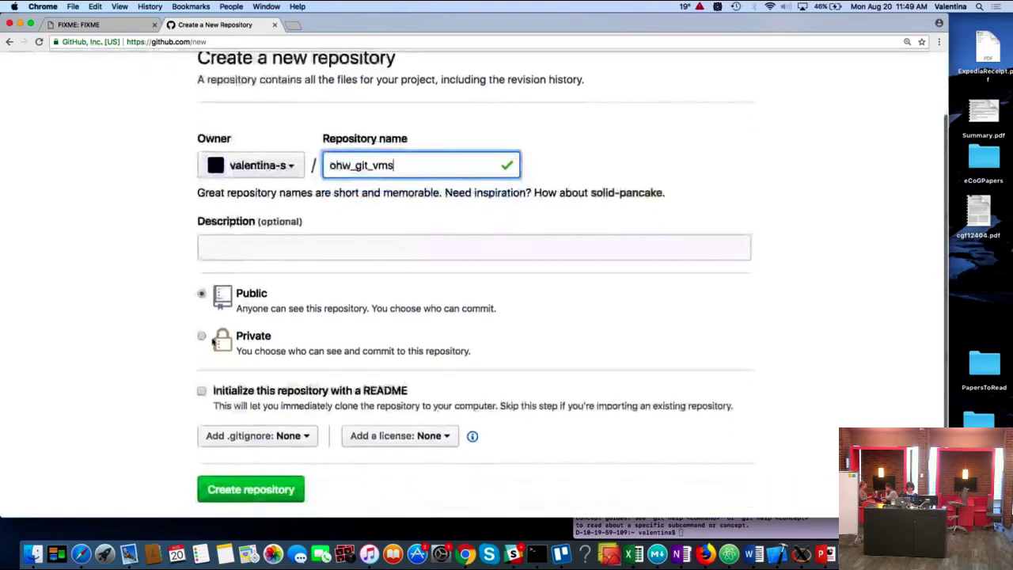
{"action": "left_click", "coordinate": [202, 390]}
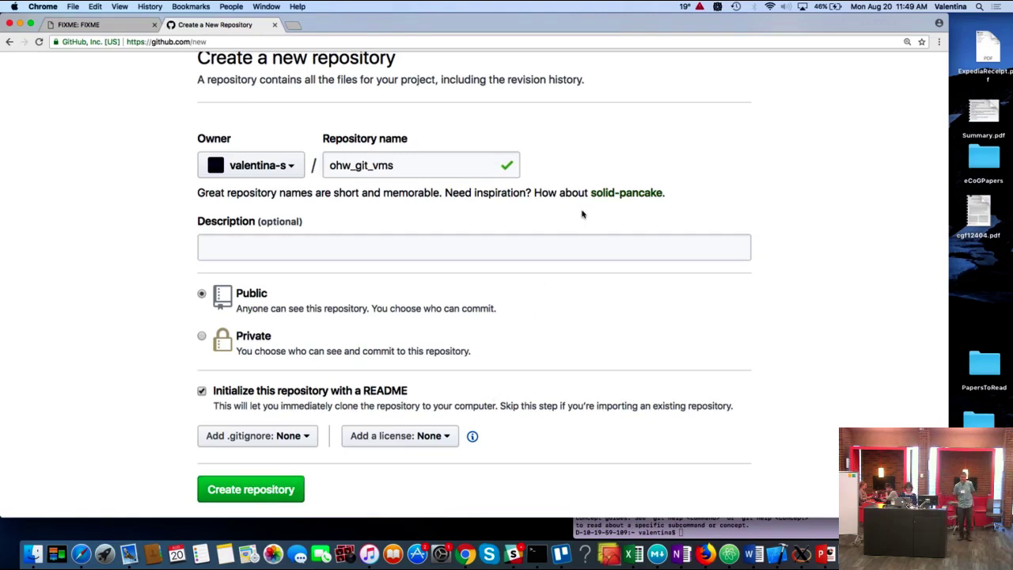
{"action": "left_click", "coordinate": [266, 494]}
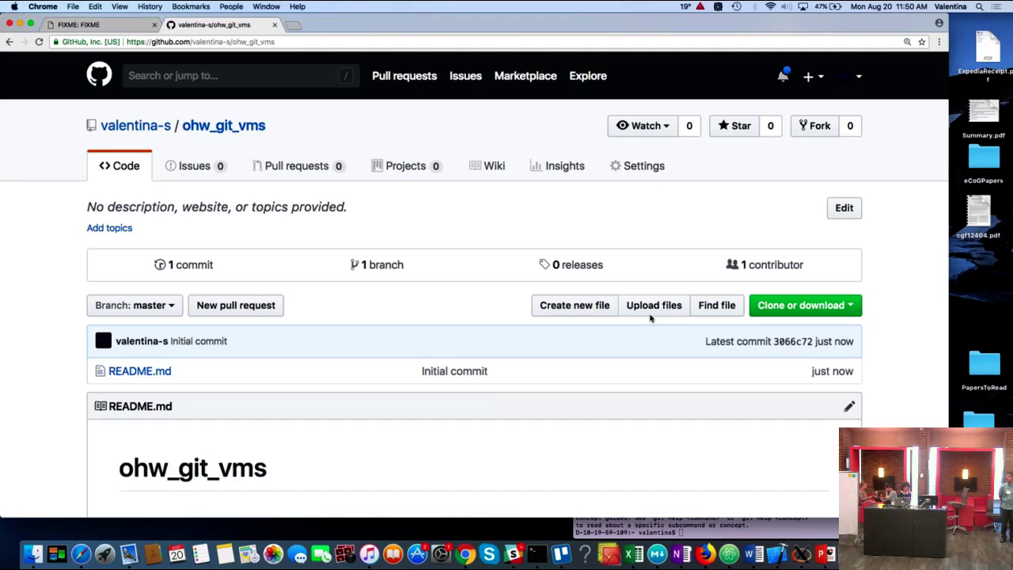
- Edit README.md, adding the line "This is a repository for practicing git&github." below the heading
{"action": "scroll", "coordinate": [650, 317], "scroll_direction": "down", "scroll_amount": 3}
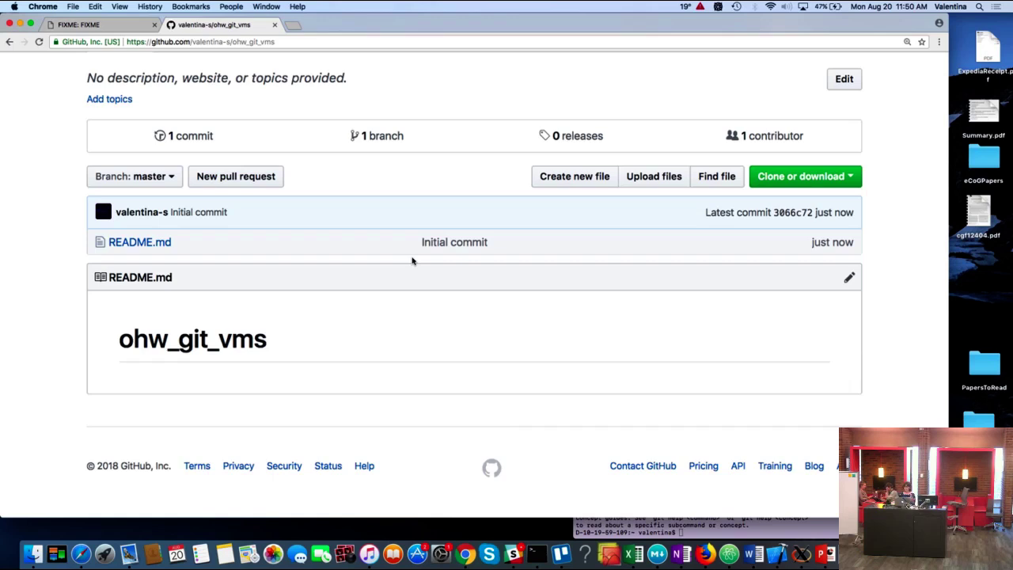
{"action": "left_click", "coordinate": [847, 278]}
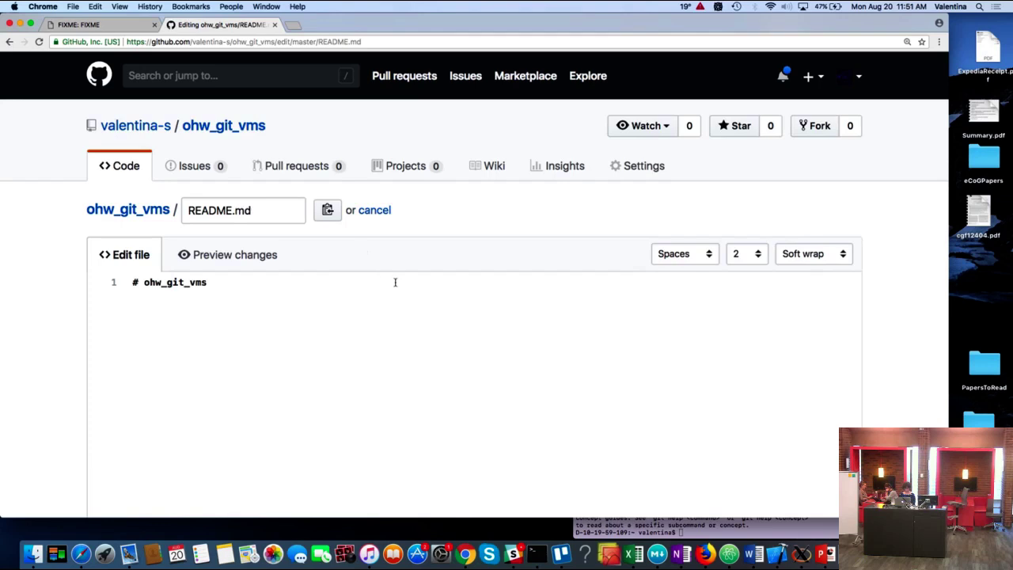
{"action": "left_click", "coordinate": [9, 41]}
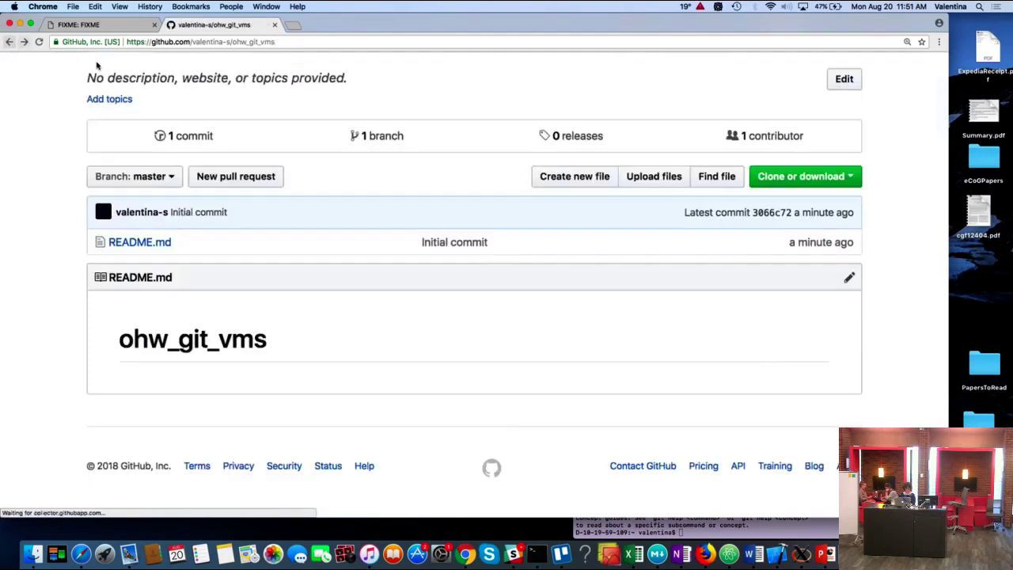
{"action": "left_click", "coordinate": [849, 279]}
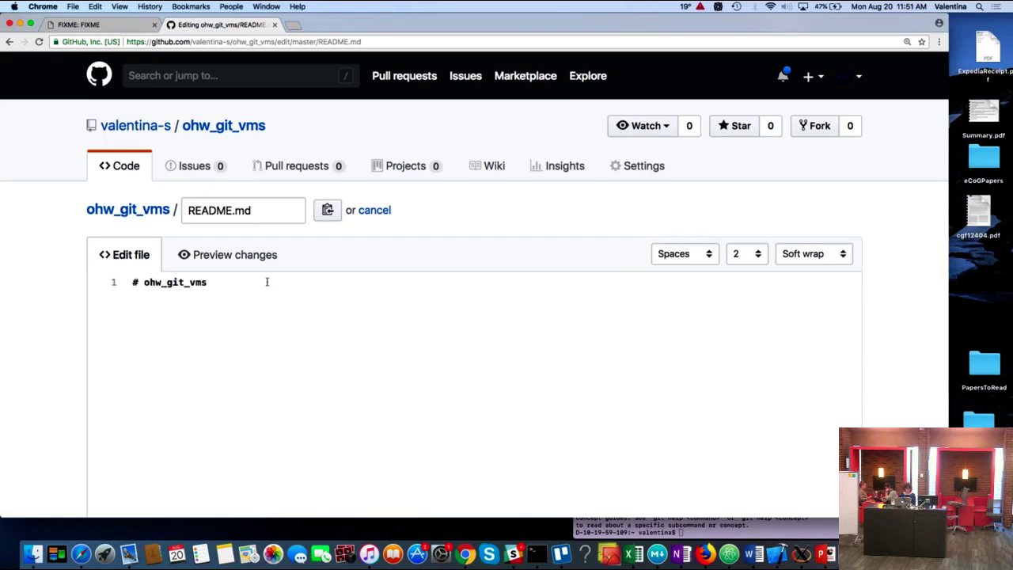
{"action": "left_click", "coordinate": [252, 280]}
{"action": "key", "text": "Return"}
{"action": "type", "text": "This is a repo"}
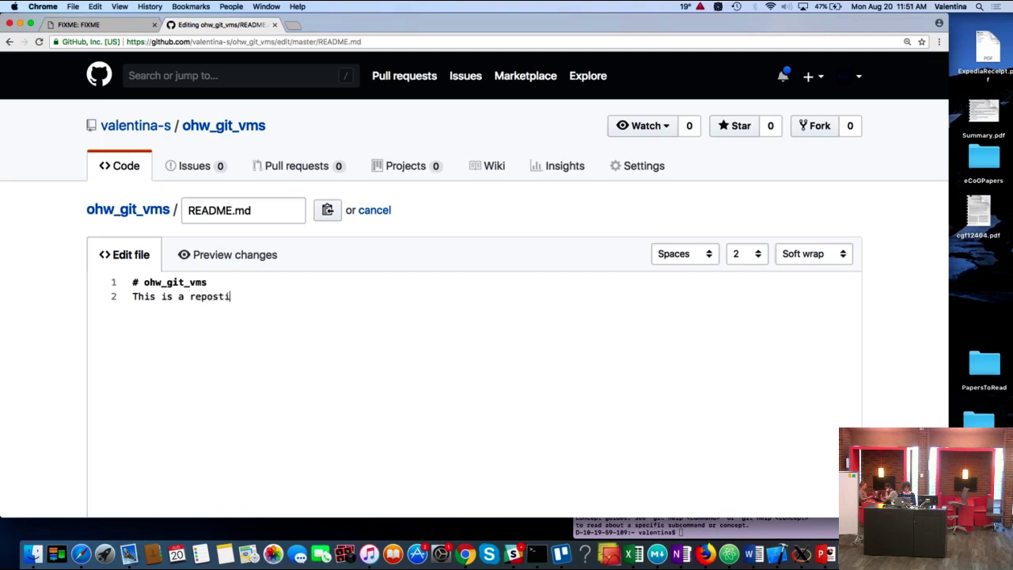
{"action": "type", "text": "sitory for practic"}
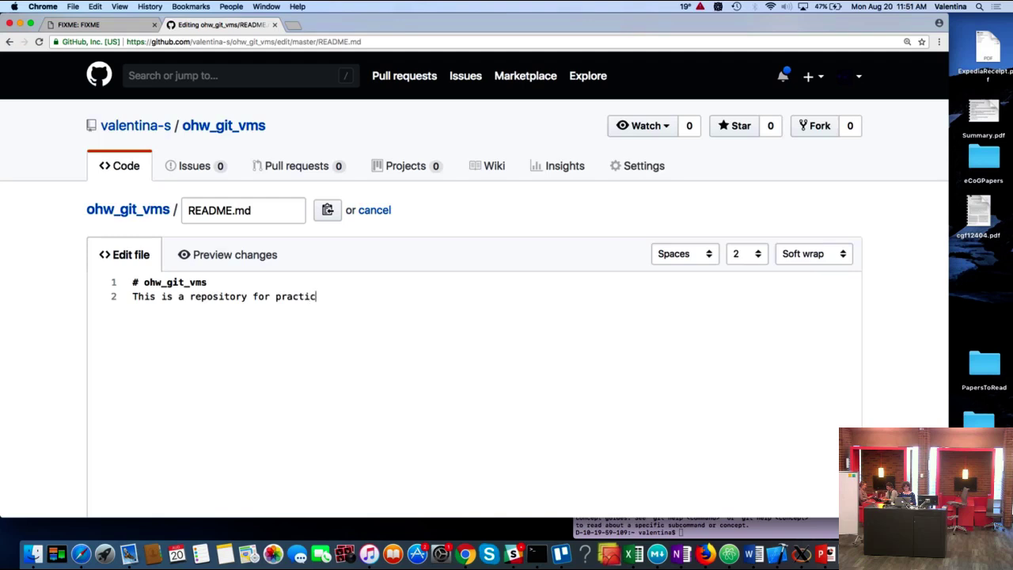
{"action": "type", "text": "ing git&github."}
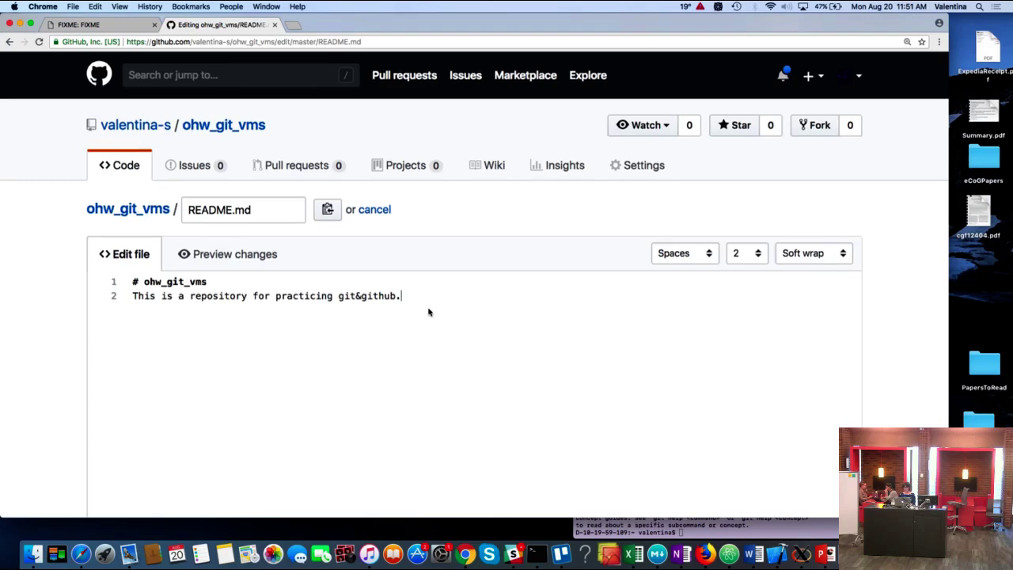
- Commit the README.md edit
{"action": "scroll", "coordinate": [430, 309], "scroll_direction": "down", "scroll_amount": 10}
{"action": "scroll", "coordinate": [428, 310], "scroll_direction": "down", "scroll_amount": 5}
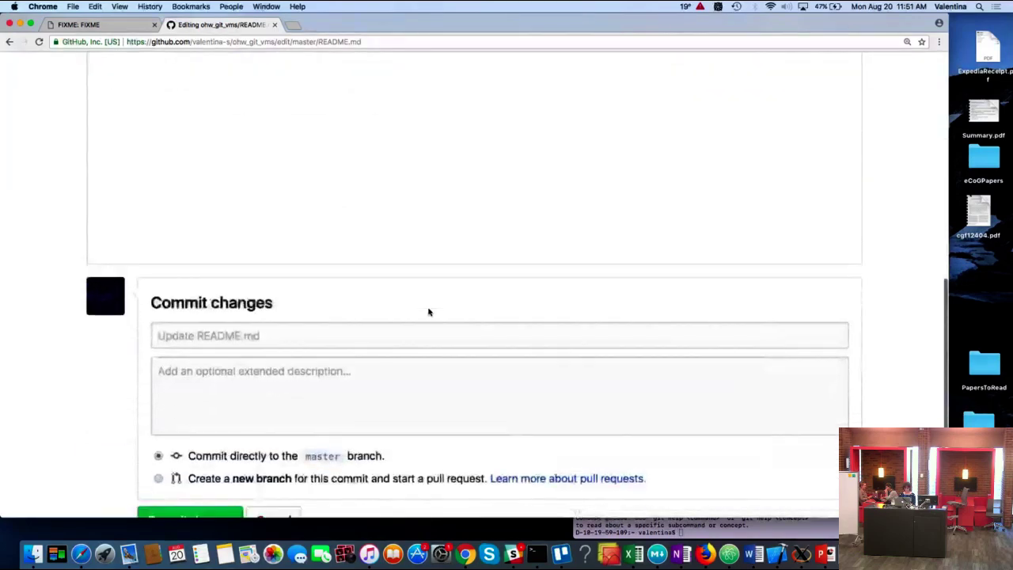